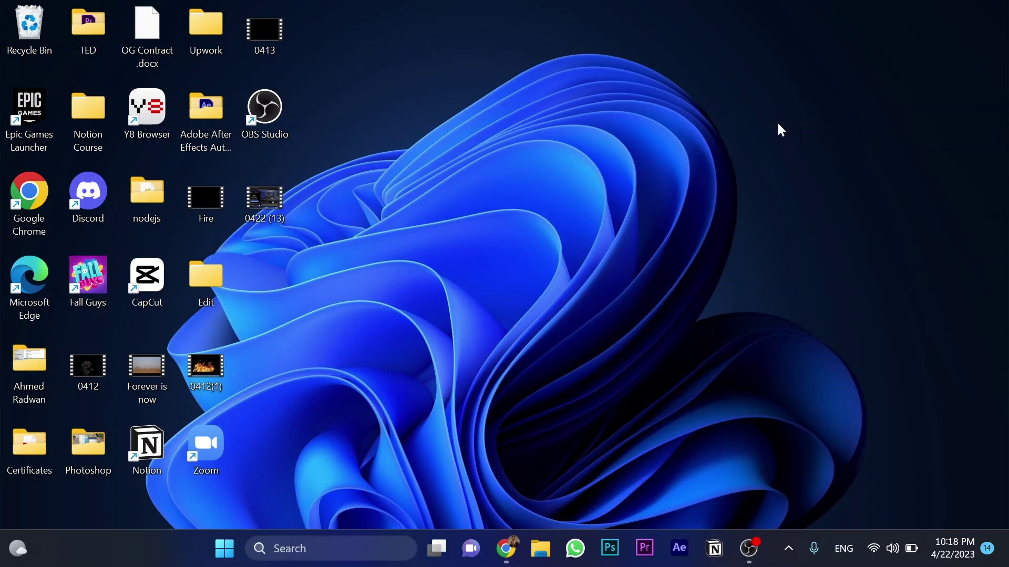
# Open the Start menu to search for the Settings app
pyautogui.press('super')
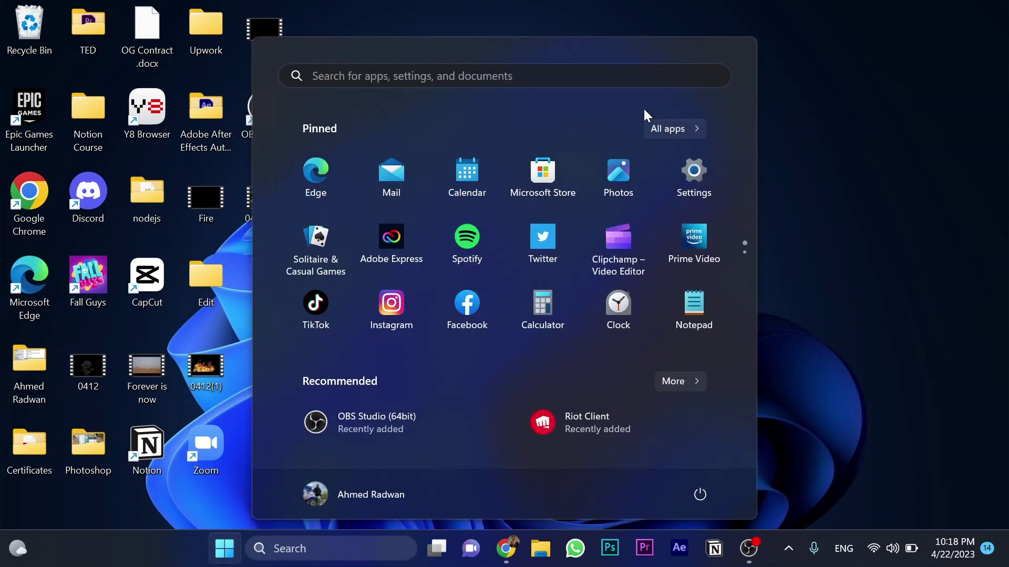
pyautogui.write('sett')
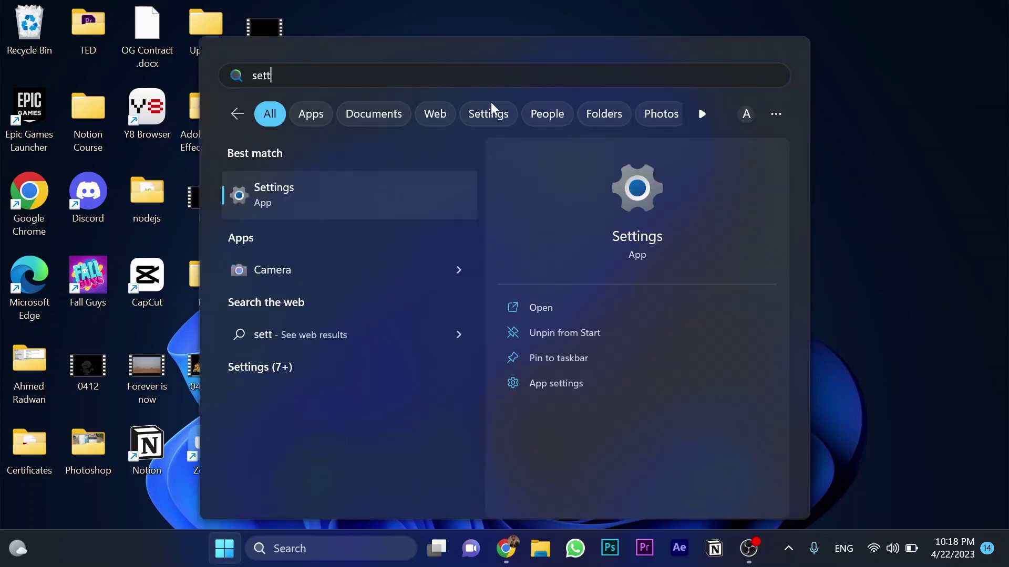
# Filter Settings' Installed apps to Mail and Calendar and show its options menu
pyautogui.click(379, 207)
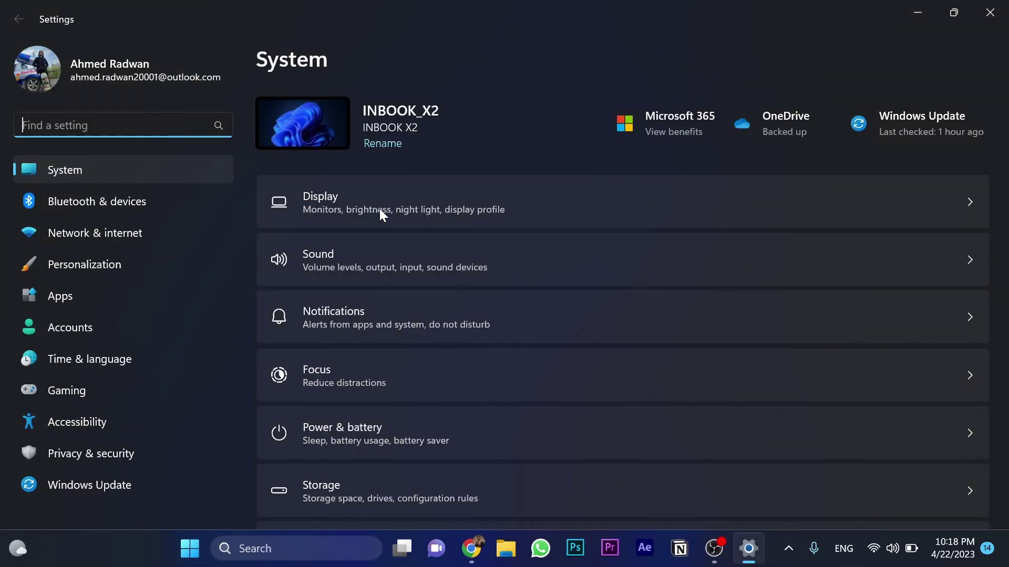
pyautogui.click(117, 292)
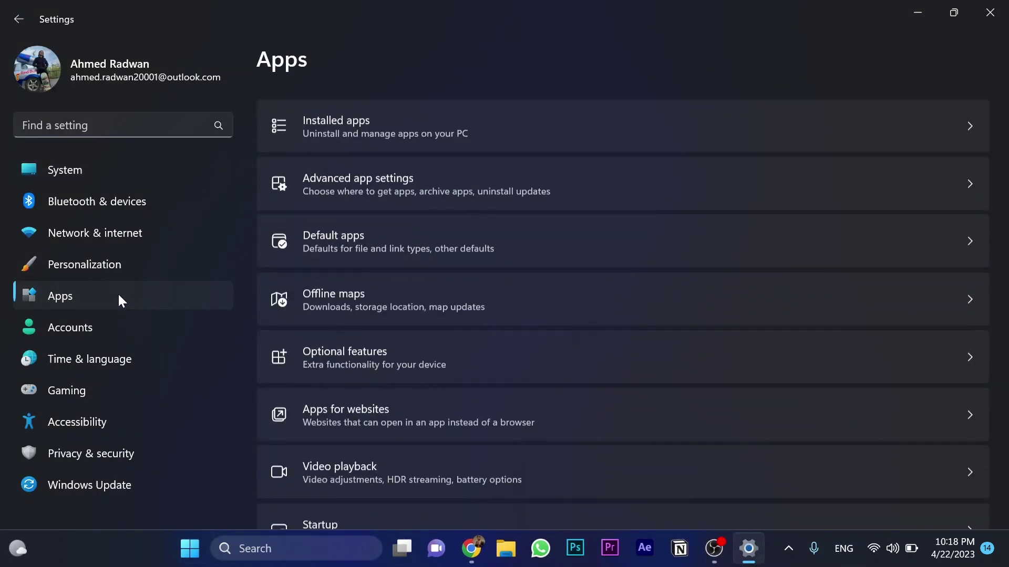
pyautogui.click(485, 126)
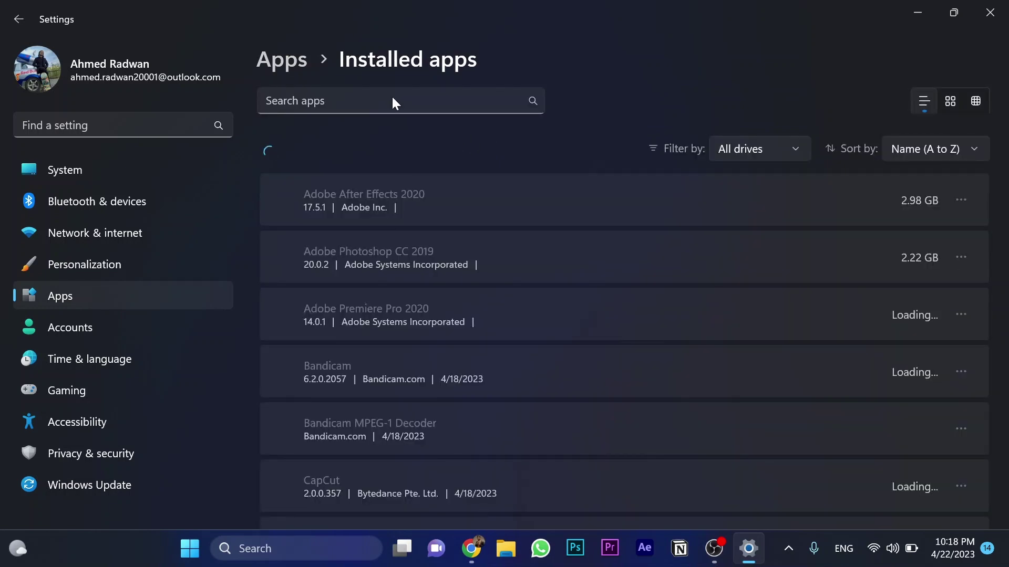
pyautogui.click(415, 101)
pyautogui.write('m')
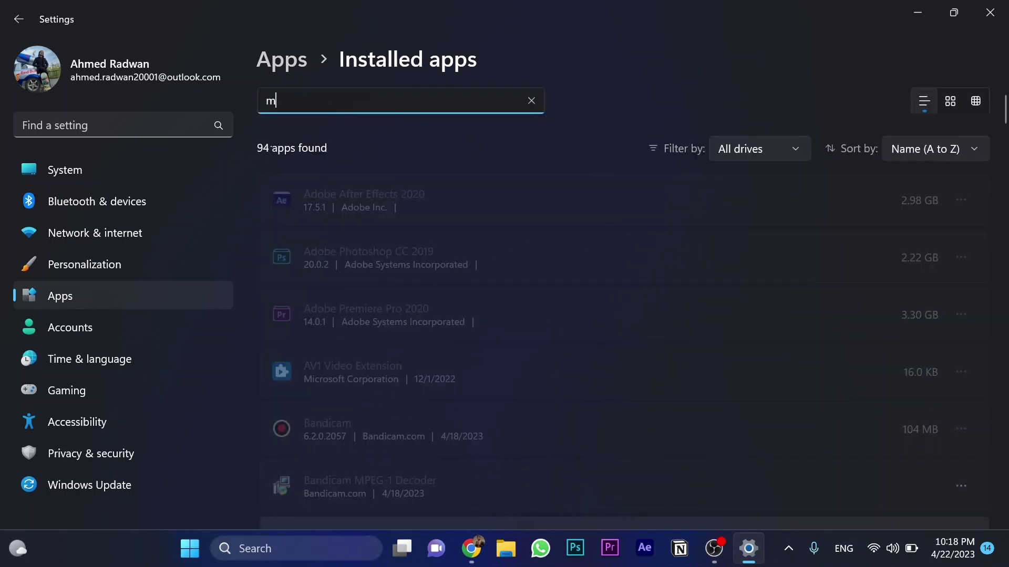
pyautogui.write('ail an')
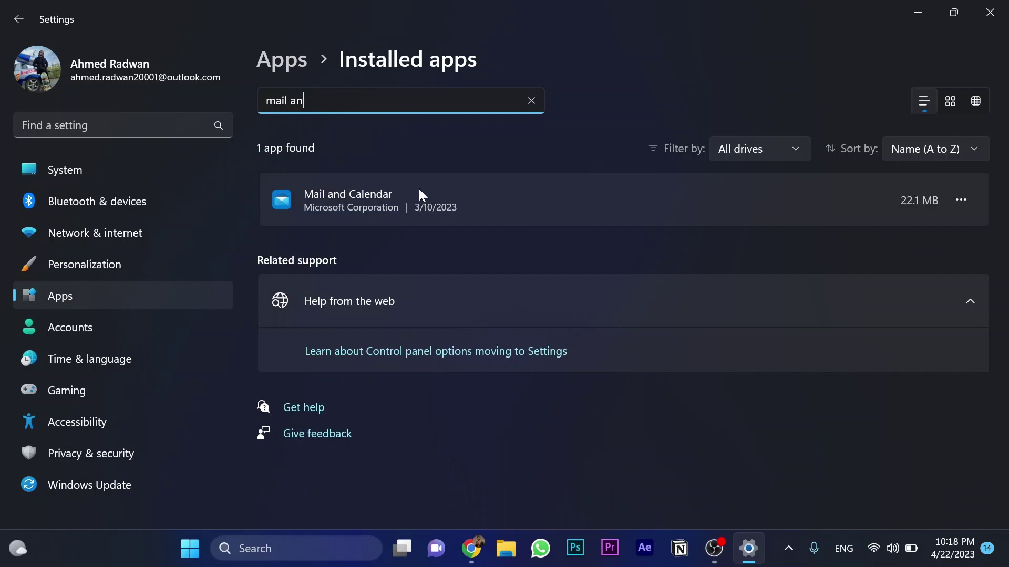
pyautogui.click(960, 200)
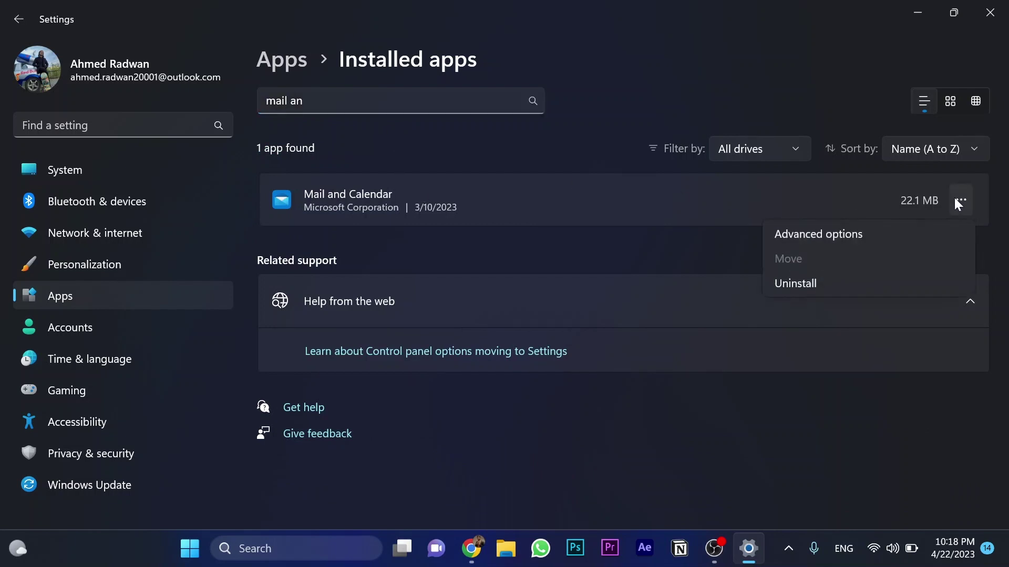
# Reset Mail and Calendar from its Advanced options page, confirming data deletion
pyautogui.click(863, 237)
pyautogui.scroll(-10, 454, 300)
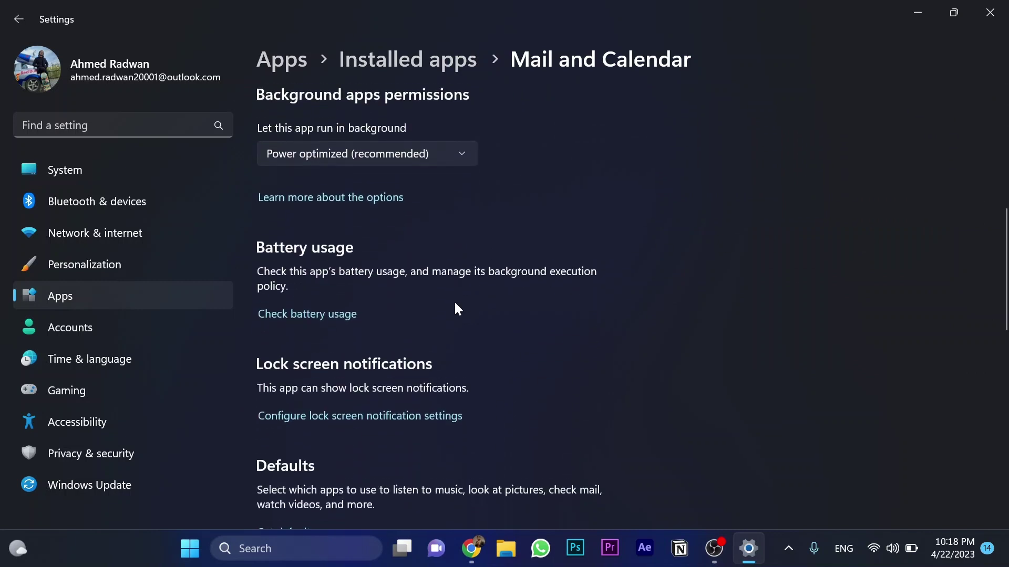
pyautogui.scroll(-3, 454, 301)
pyautogui.scroll(-2, 454, 301)
pyautogui.scroll(-2, 454, 300)
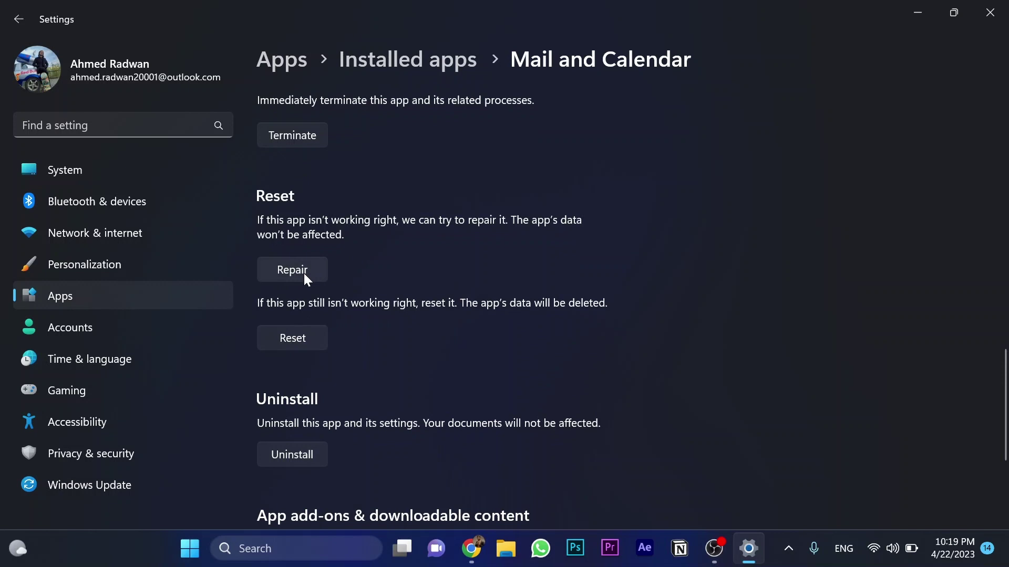
pyautogui.click(303, 339)
pyautogui.click(380, 296)
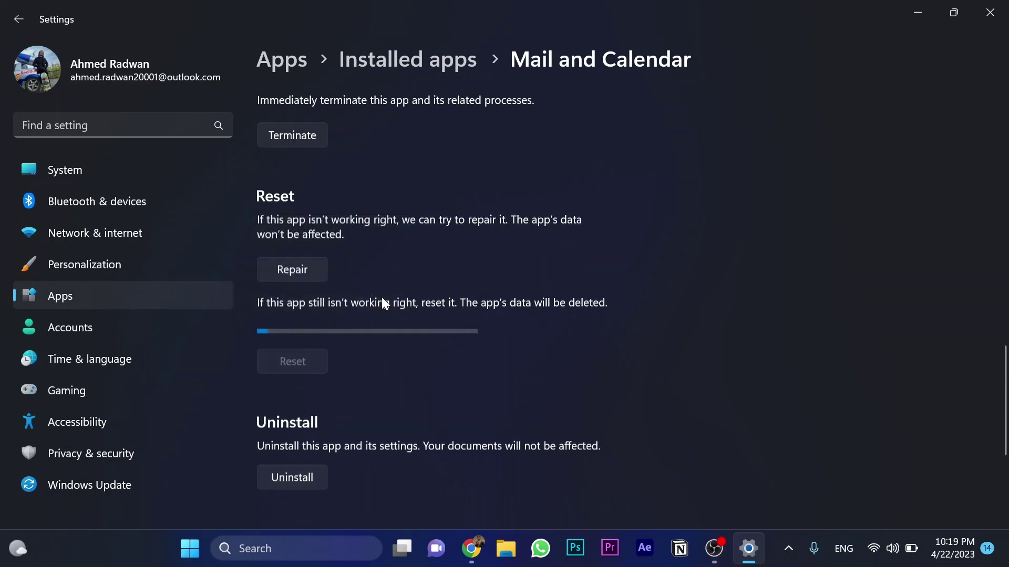
# Close Settings and open the Library in Microsoft Store from Start
pyautogui.click(991, 12)
pyautogui.press('super')
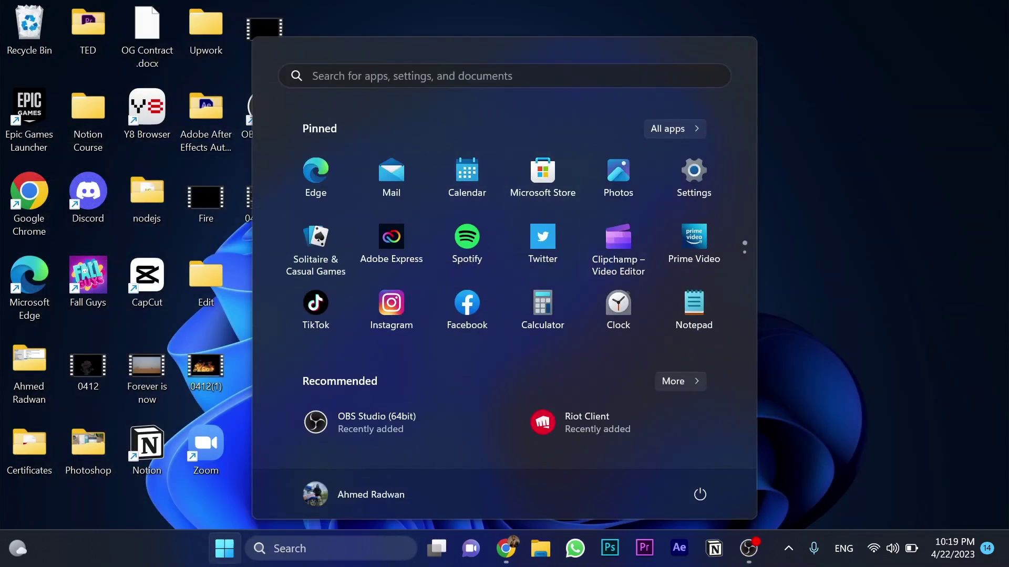
pyautogui.click(542, 176)
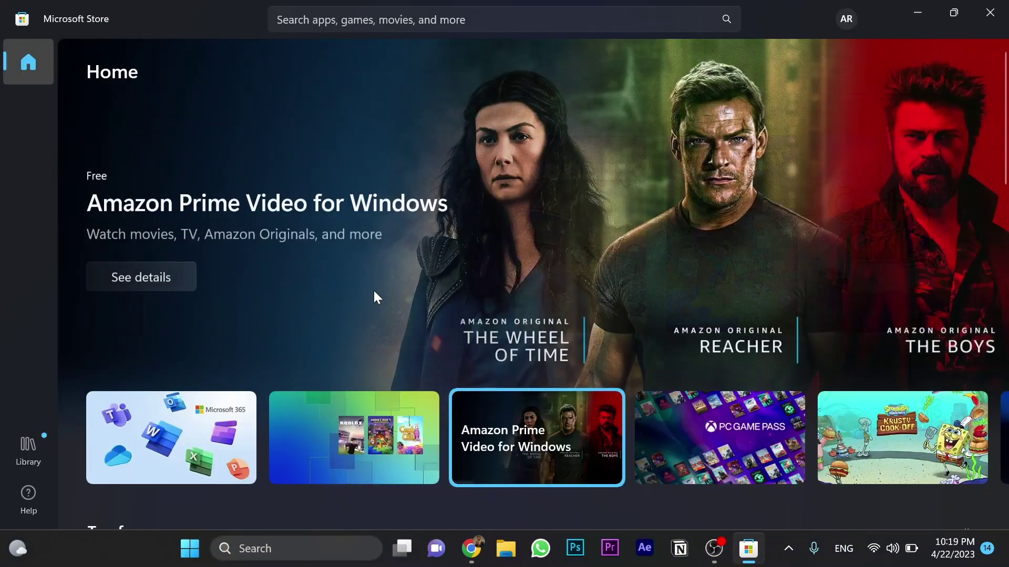
pyautogui.click(21, 451)
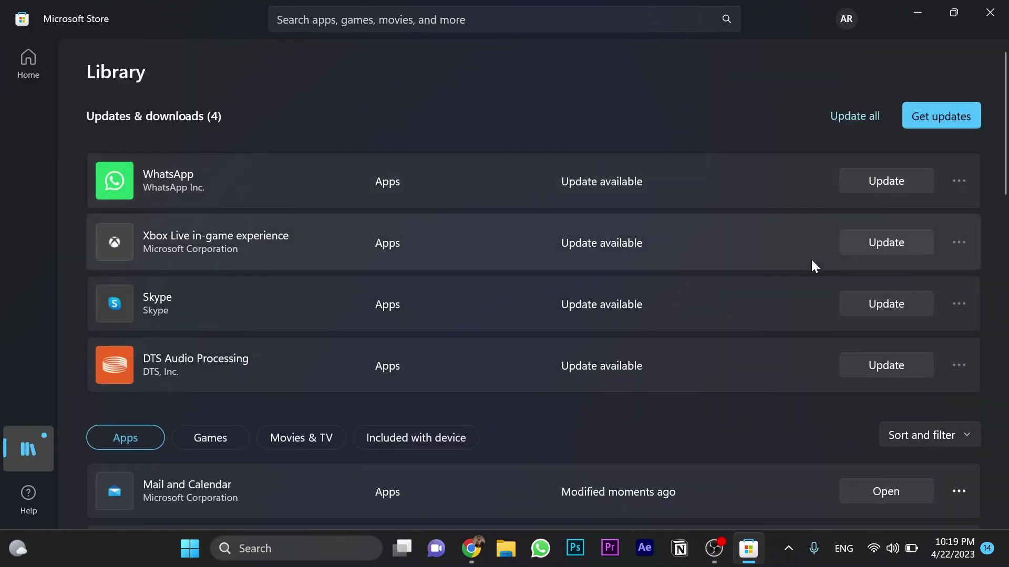
pyautogui.scroll(-2, 228, 304)
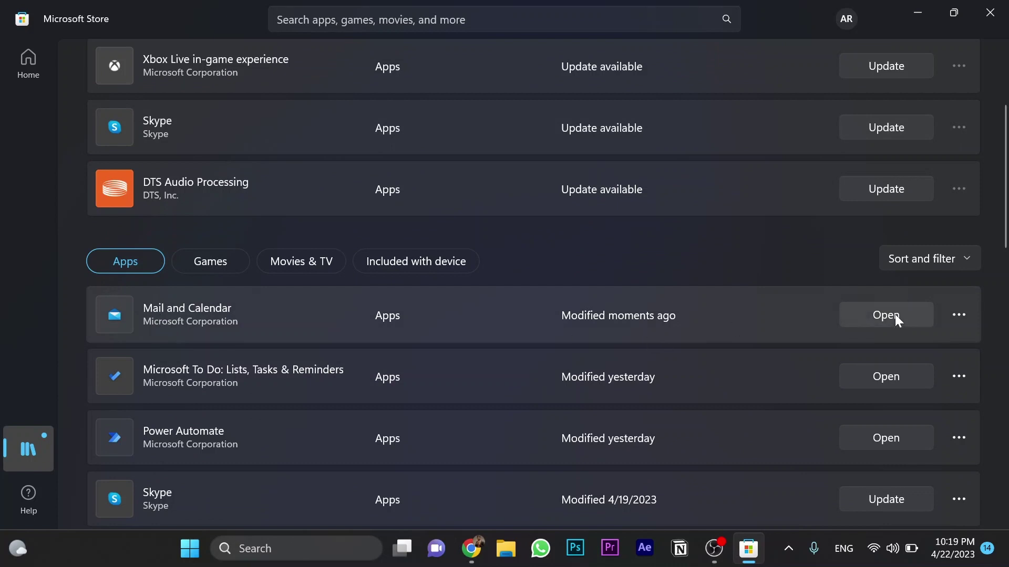
pyautogui.scroll(1, 810, 312)
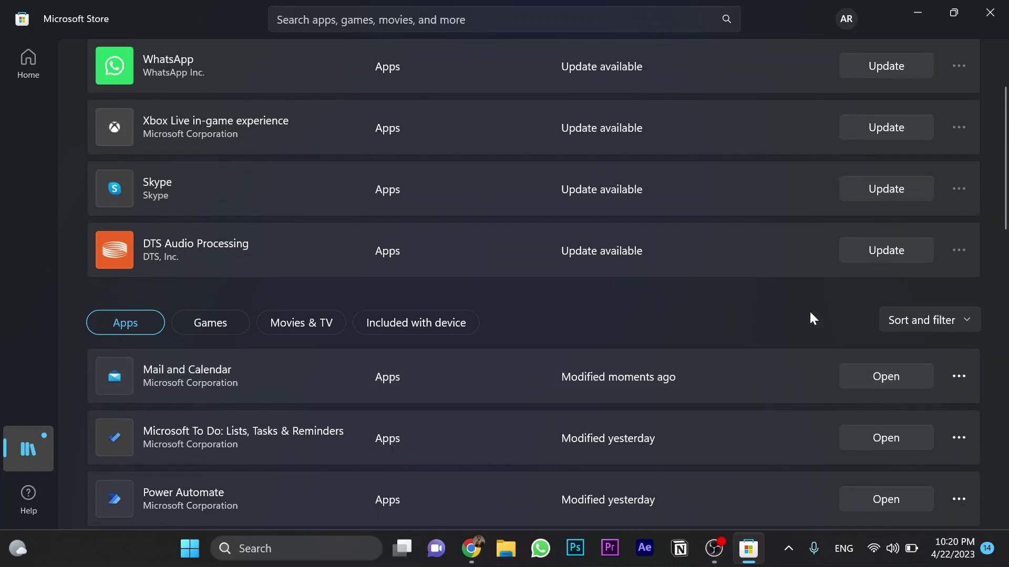